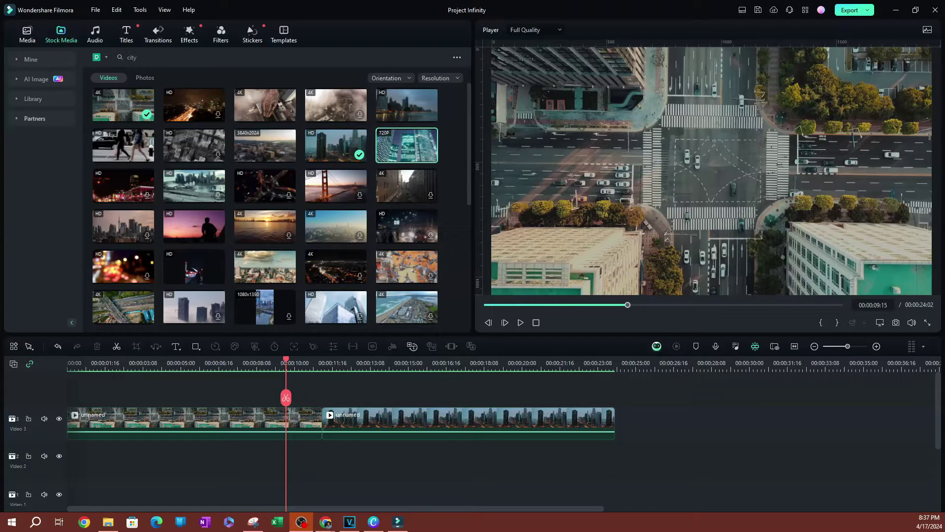
Play the two-clip timeline, stop at 00:00:13:23, and minimize Filmora to reach the browser.
{"action": "left_click", "coordinate": [520, 323]}
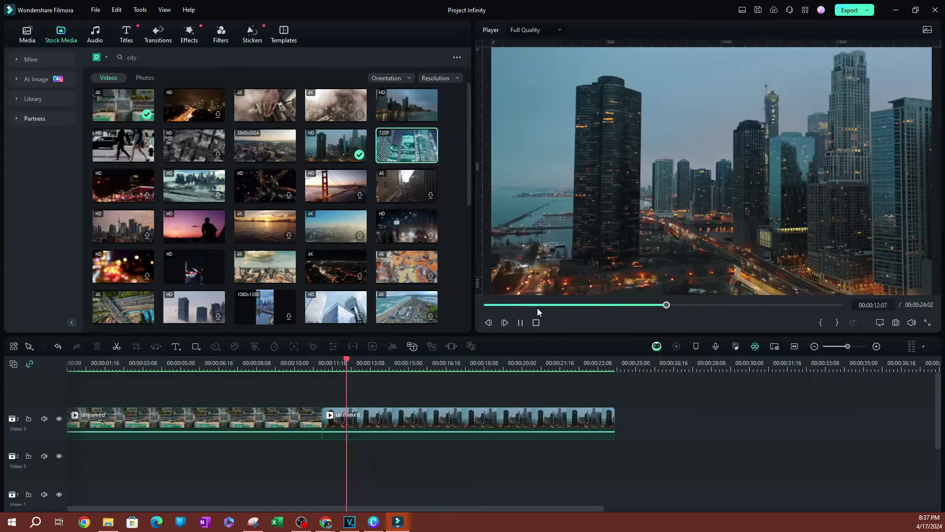
{"action": "key", "text": "space"}
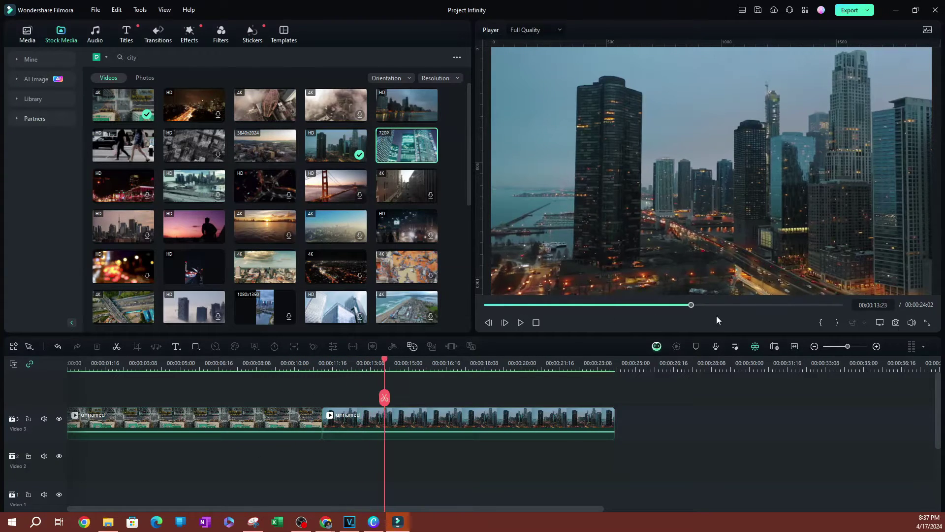
{"action": "left_click", "coordinate": [896, 10]}
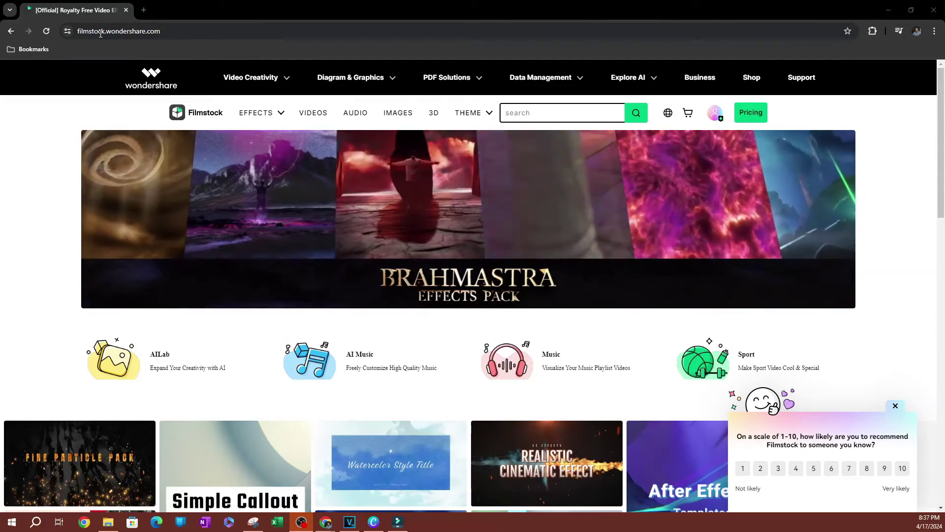
Scroll the Filmstock homepage, then expand the search box to show recent and popular searches.
{"action": "scroll", "coordinate": [155, 274], "scroll_direction": "down", "scroll_amount": 1}
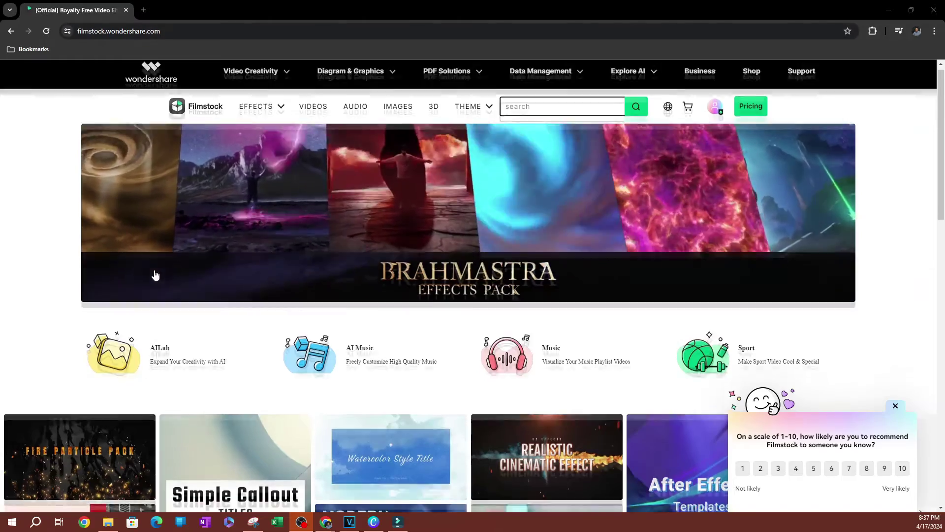
{"action": "scroll", "coordinate": [155, 275], "scroll_direction": "down", "scroll_amount": 6}
{"action": "scroll", "coordinate": [424, 238], "scroll_direction": "up", "scroll_amount": 7}
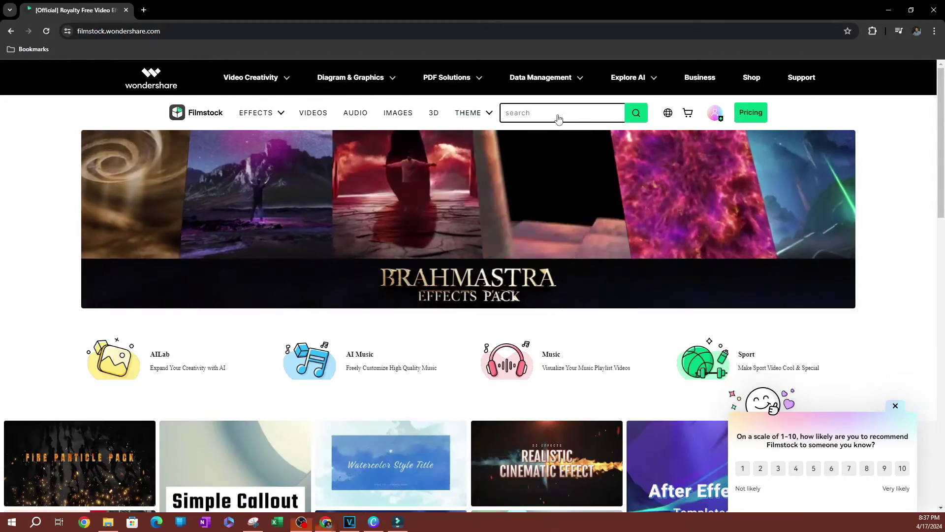
{"action": "left_click", "coordinate": [558, 119]}
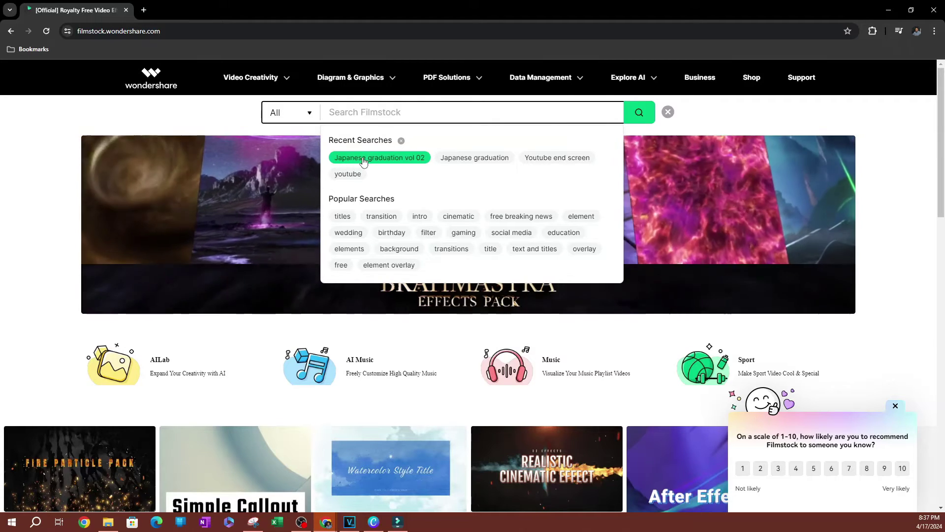
Re-run the recent search 'Japanese graduation vol 02' and scroll through its 1,734 results.
{"action": "left_click", "coordinate": [394, 158]}
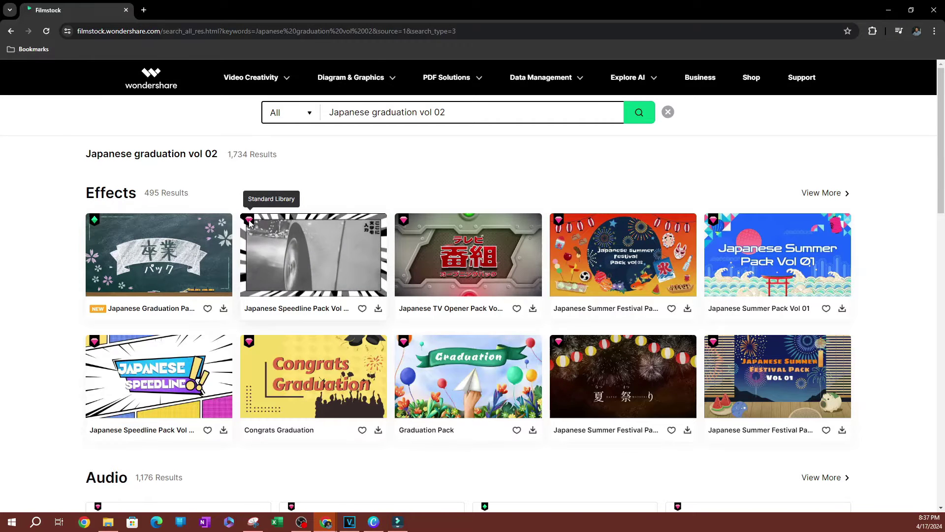
{"action": "scroll", "coordinate": [250, 222], "scroll_direction": "down", "scroll_amount": 2}
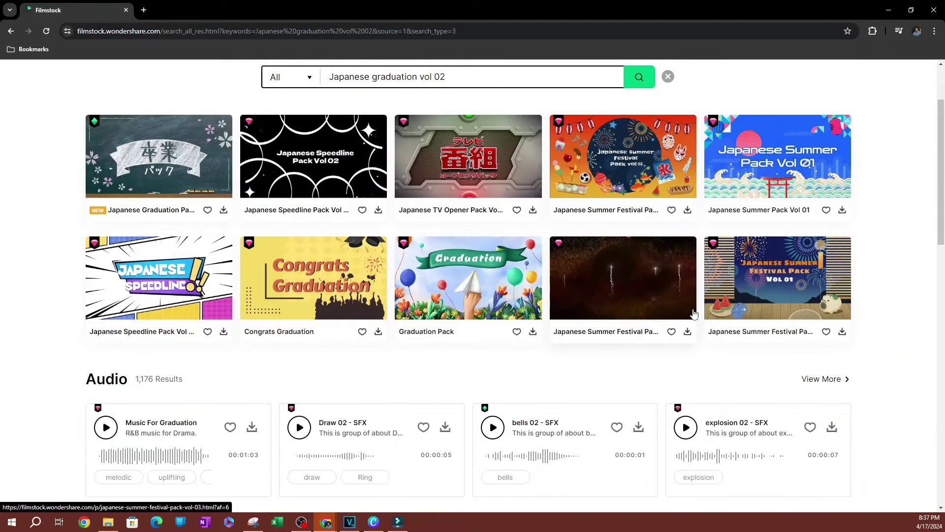
{"action": "scroll", "coordinate": [565, 314], "scroll_direction": "up", "scroll_amount": 2}
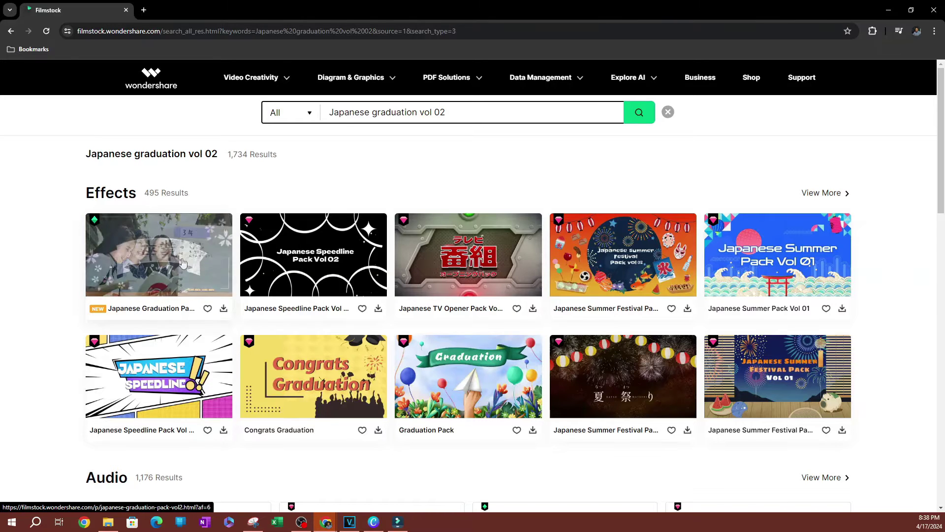
Open the Japanese Graduation Pack Vol2 page from the first Effects card and review 'See what's included'.
{"action": "left_click", "coordinate": [137, 267]}
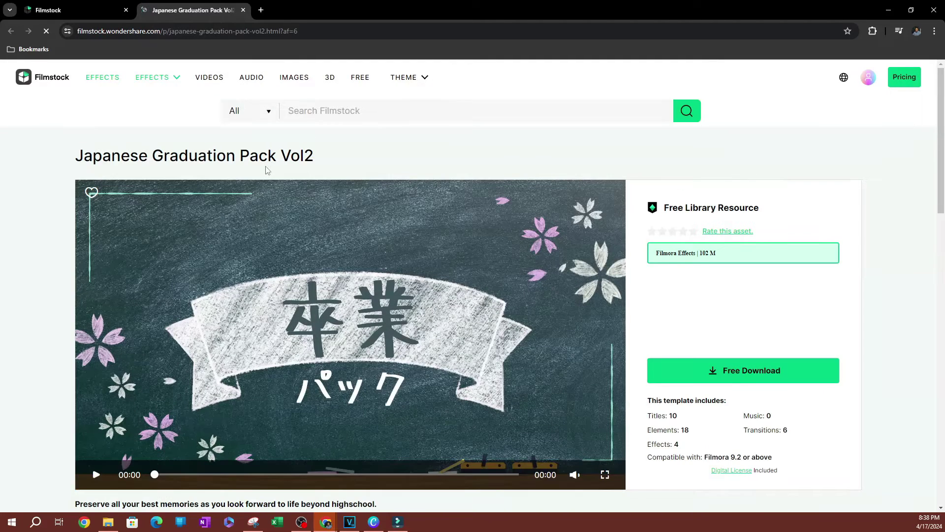
{"action": "scroll", "coordinate": [794, 217], "scroll_direction": "down", "scroll_amount": 2}
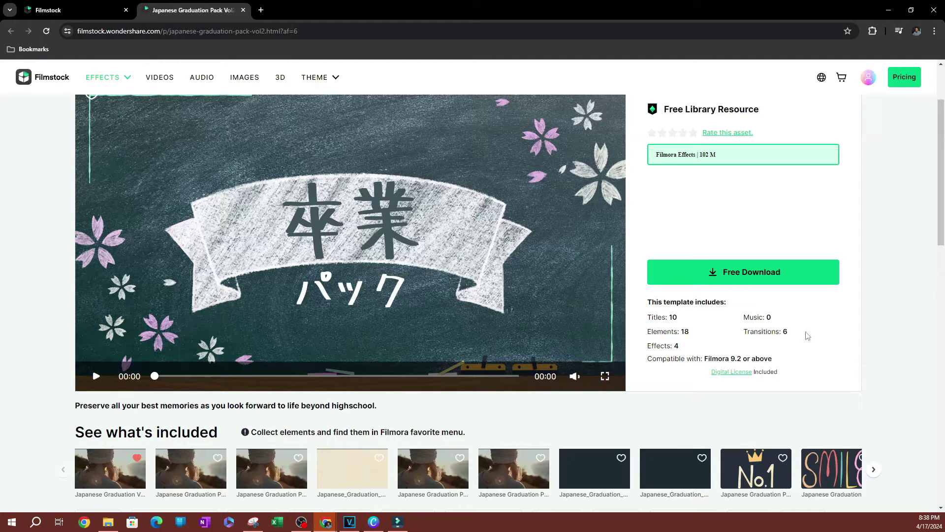
{"action": "scroll", "coordinate": [810, 332], "scroll_direction": "down", "scroll_amount": 3}
{"action": "scroll", "coordinate": [816, 322], "scroll_direction": "up", "scroll_amount": 1}
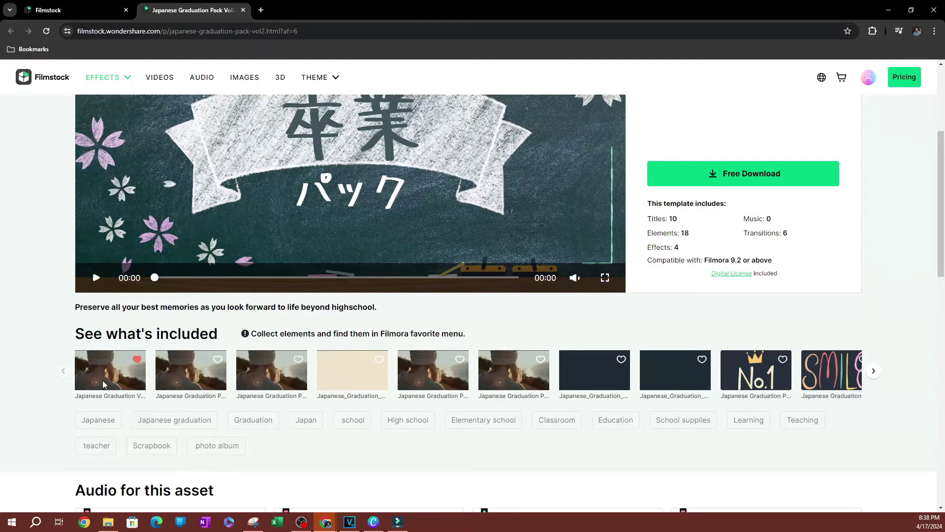
{"action": "mouse_move", "coordinate": [121, 378]}
{"action": "scroll", "coordinate": [768, 189], "scroll_direction": "up", "scroll_amount": 2}
Start the pack's free download in Filmora 13 and bring up Filmora's download window.
{"action": "left_click", "coordinate": [736, 279]}
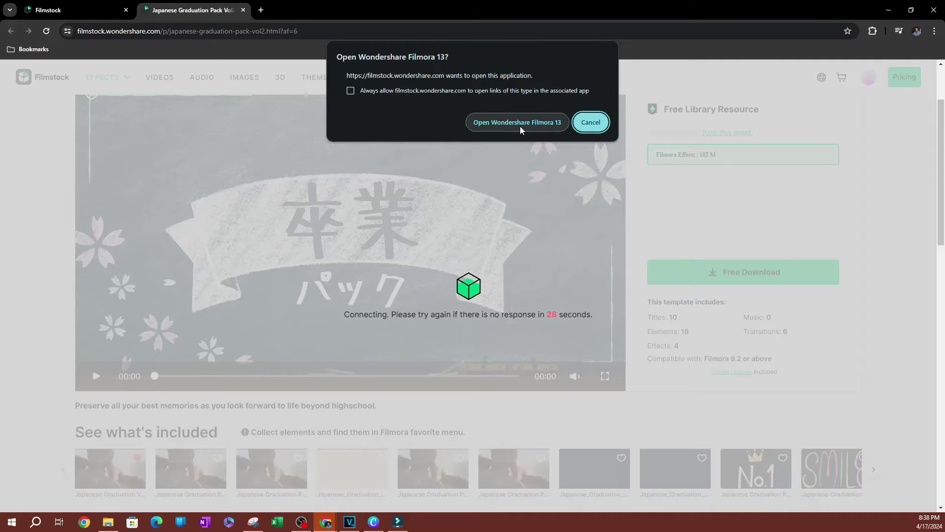
{"action": "left_click", "coordinate": [495, 123]}
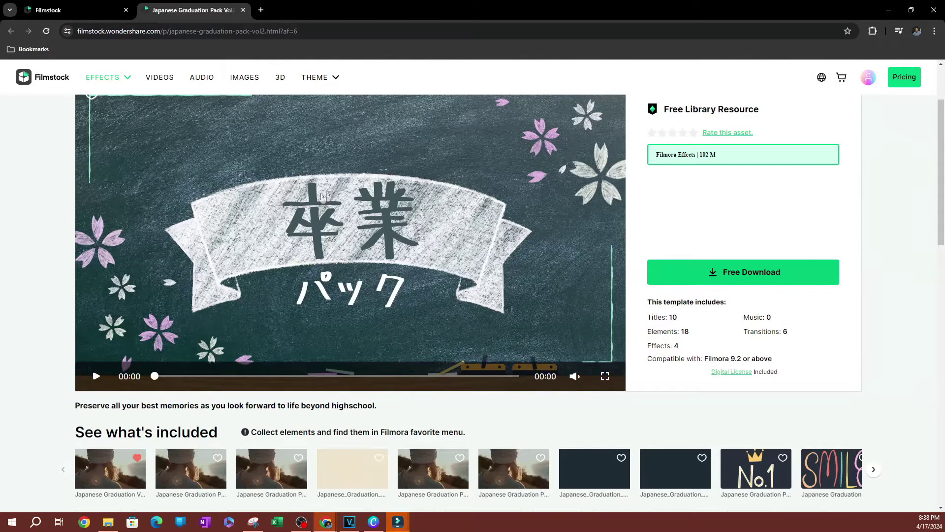
{"action": "left_click", "coordinate": [402, 526]}
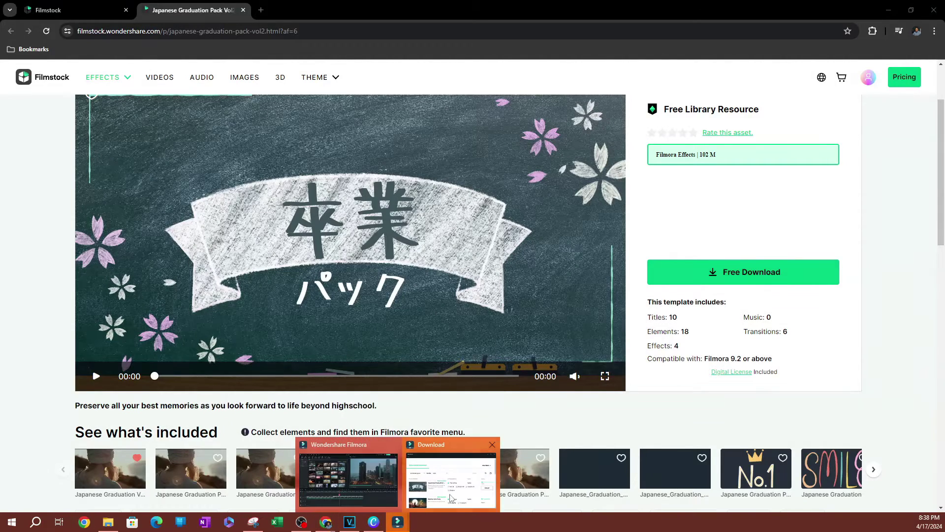
{"action": "left_click", "coordinate": [451, 478]}
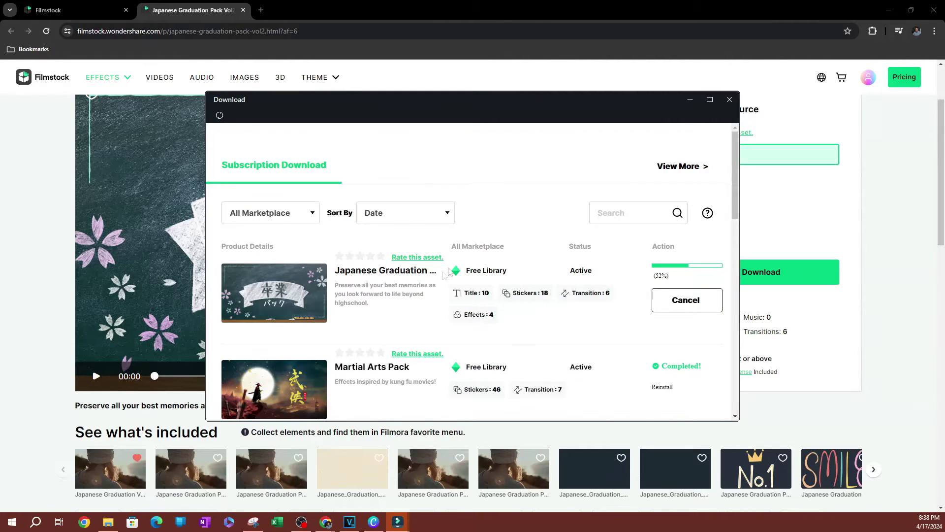
Wait until the pack download shows Completed, close the download list, and return to Filmora.
{"action": "scroll", "coordinate": [443, 283], "scroll_direction": "down", "scroll_amount": 6}
{"action": "scroll", "coordinate": [435, 306], "scroll_direction": "down", "scroll_amount": 4}
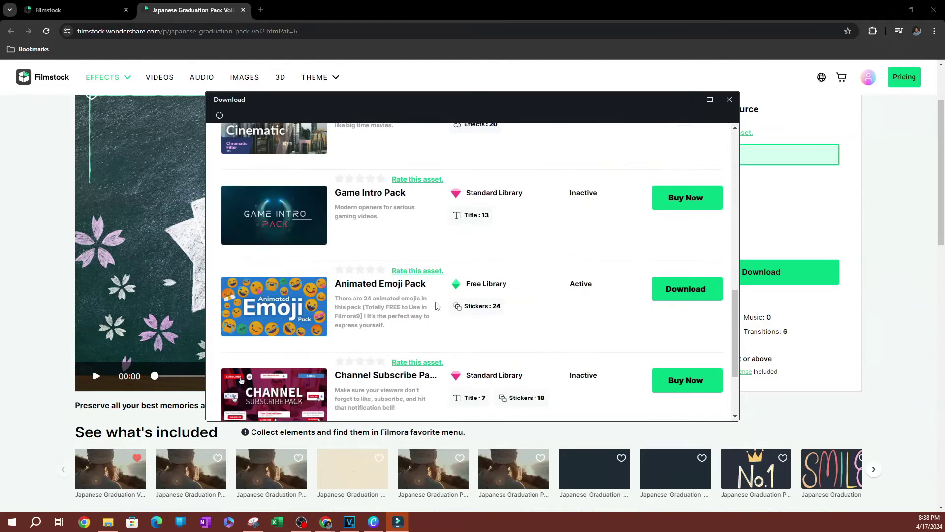
{"action": "scroll", "coordinate": [435, 306], "scroll_direction": "down", "scroll_amount": 3}
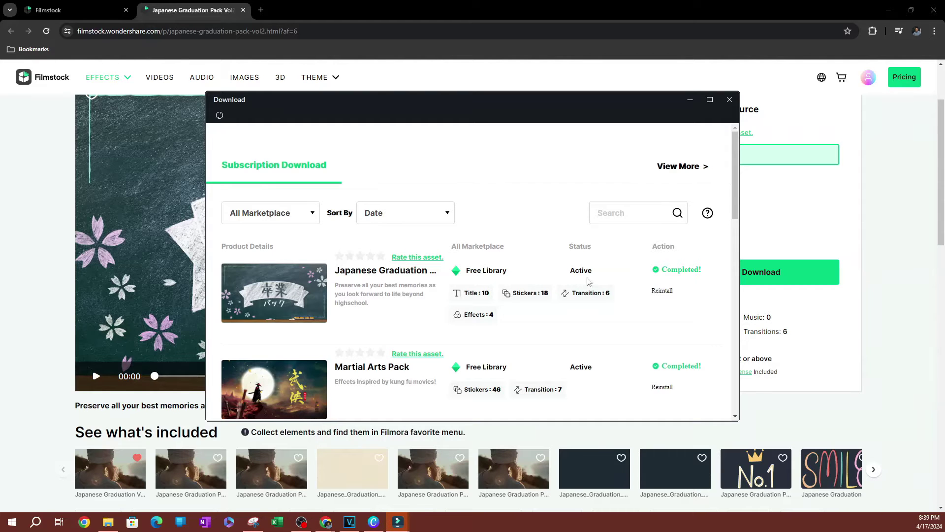
{"action": "left_click", "coordinate": [728, 101]}
{"action": "left_click", "coordinate": [398, 522]}
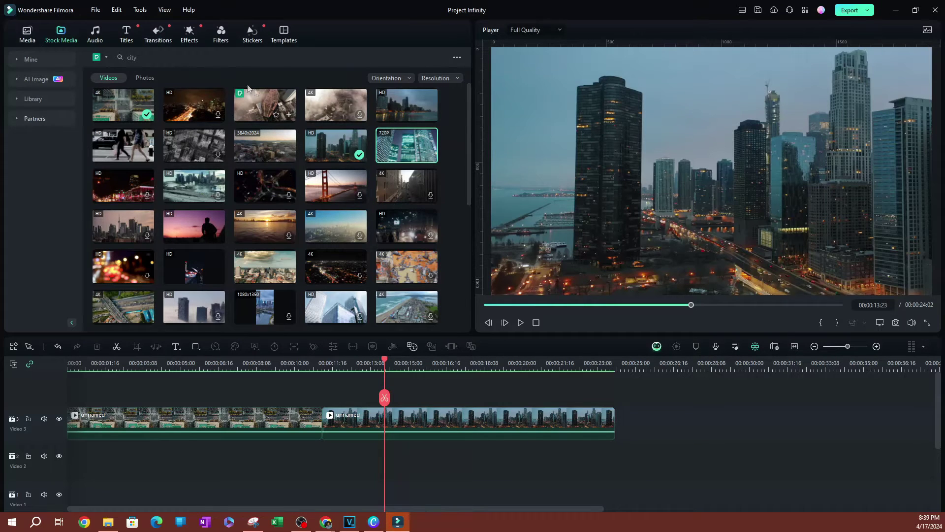
Switch Filmora's media library to the Titles tab.
{"action": "left_click", "coordinate": [123, 31]}
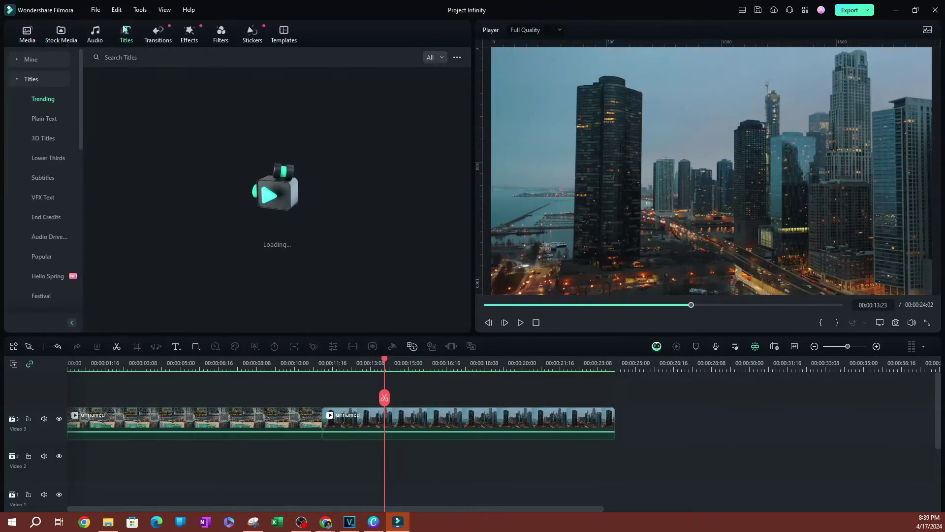
Browse the Japanese Graduation Pack titles under Mine > Material Pack.
{"action": "scroll", "coordinate": [46, 235], "scroll_direction": "down", "scroll_amount": 3}
{"action": "scroll", "coordinate": [47, 235], "scroll_direction": "up", "scroll_amount": 3}
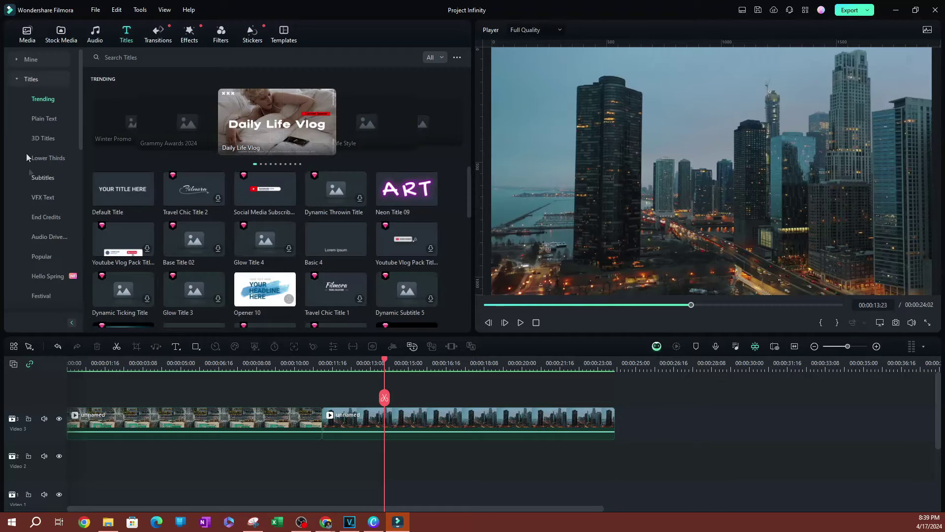
{"action": "left_click", "coordinate": [16, 59]}
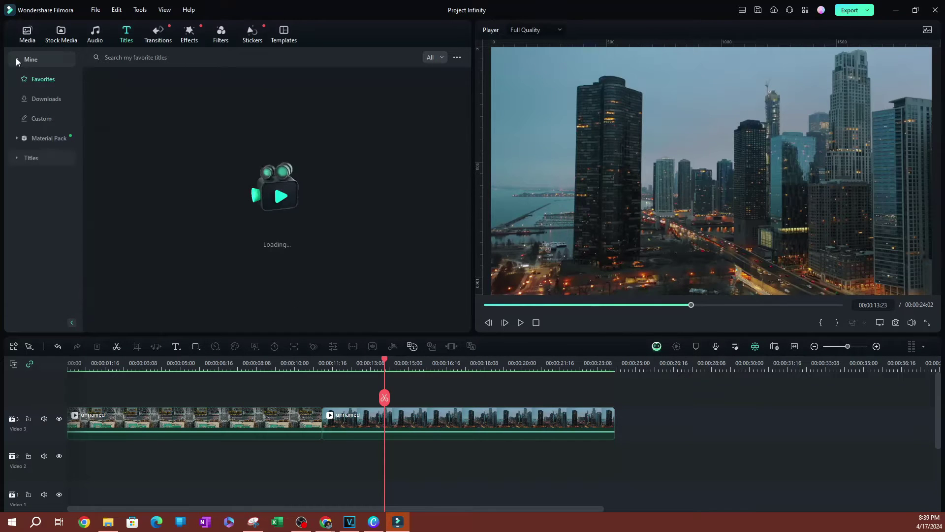
{"action": "left_click", "coordinate": [16, 139]}
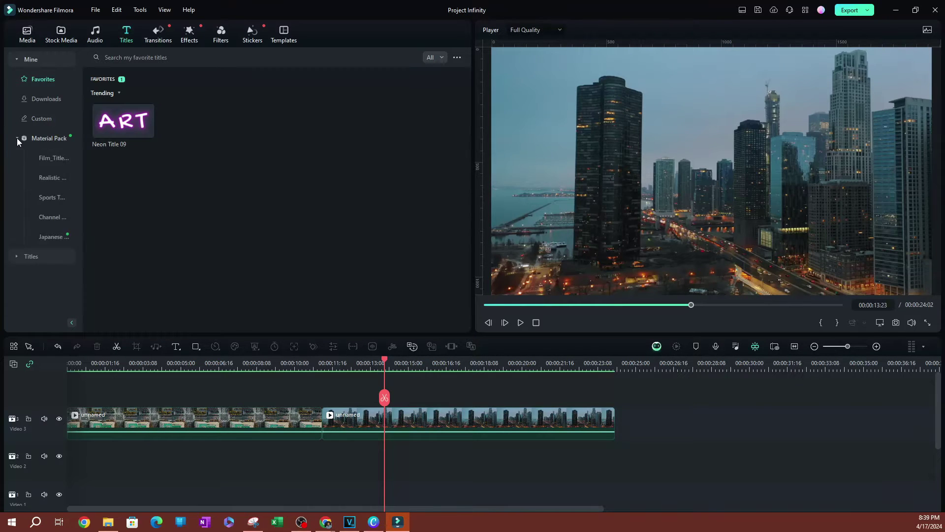
{"action": "left_click", "coordinate": [57, 238]}
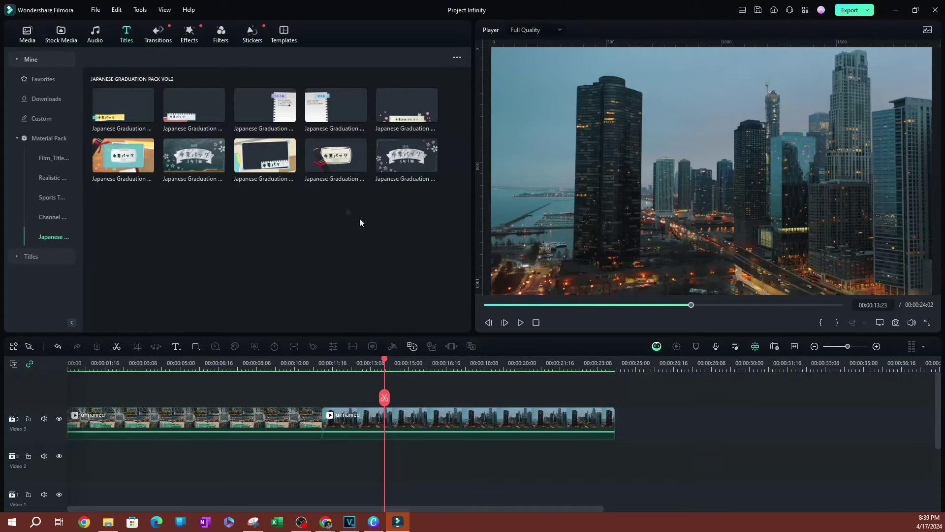
List the pack's transitions under Transitions > Mine > Material Pack and drop Transition 01 onto the cut.
{"action": "left_click", "coordinate": [158, 39]}
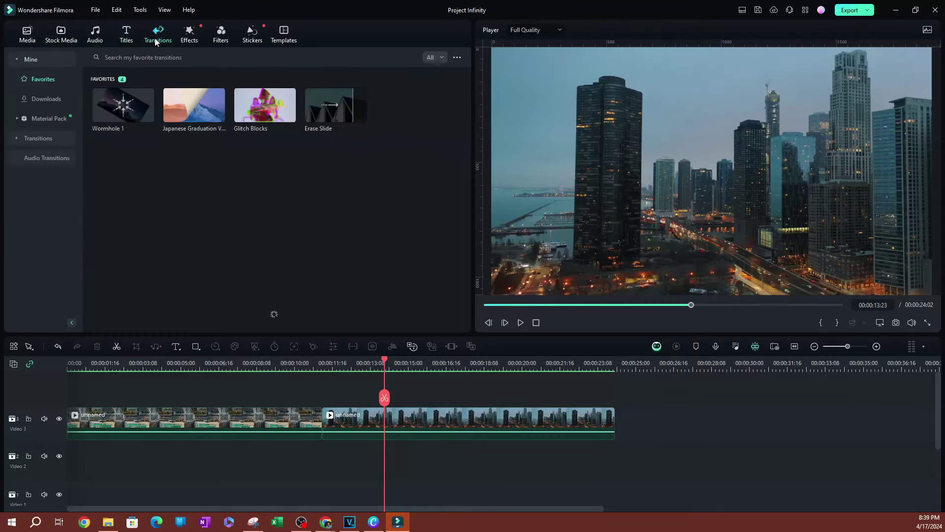
{"action": "left_click", "coordinate": [18, 59]}
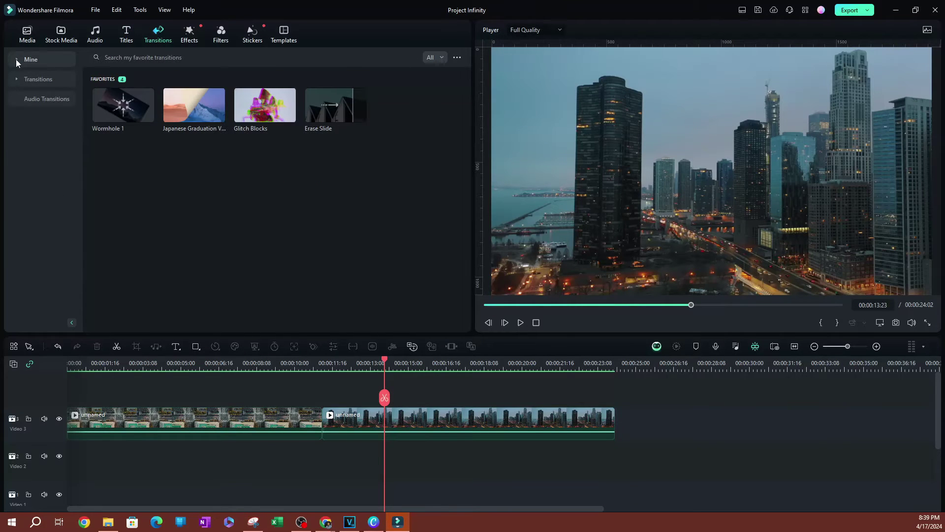
{"action": "left_click", "coordinate": [16, 59]}
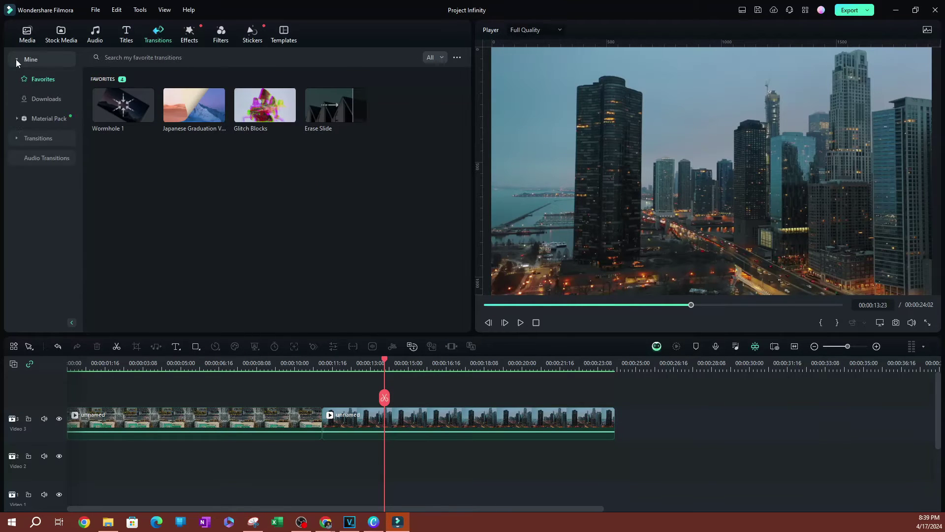
{"action": "left_click", "coordinate": [18, 118]}
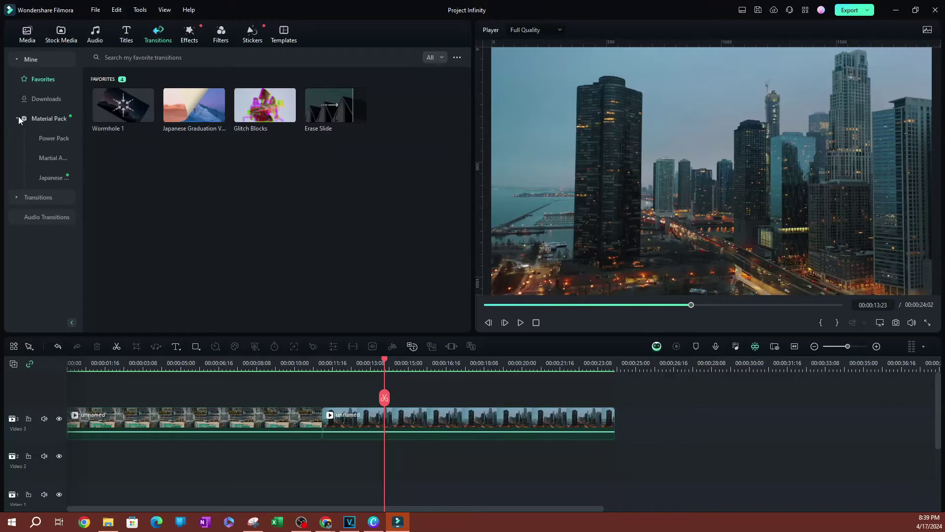
{"action": "left_click", "coordinate": [54, 178]}
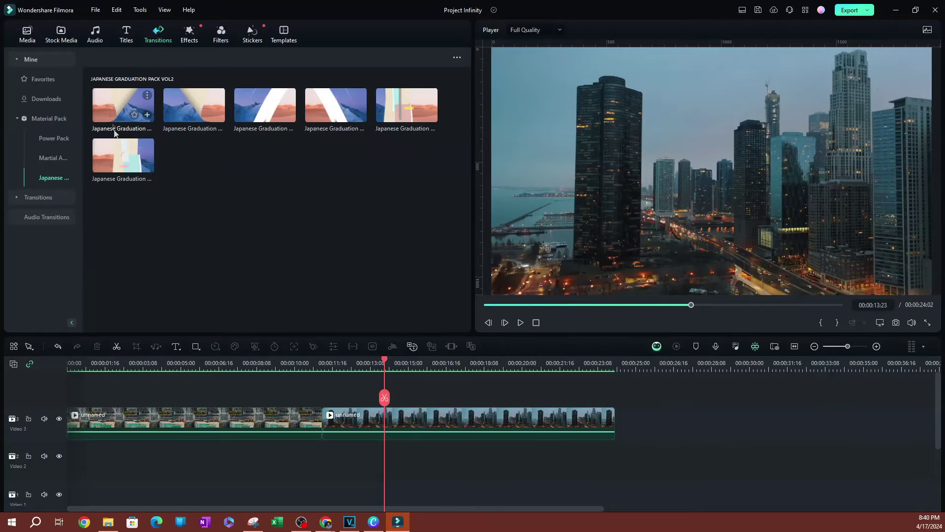
{"action": "left_click_drag", "start_coordinate": [114, 133], "coordinate": [312, 431]}
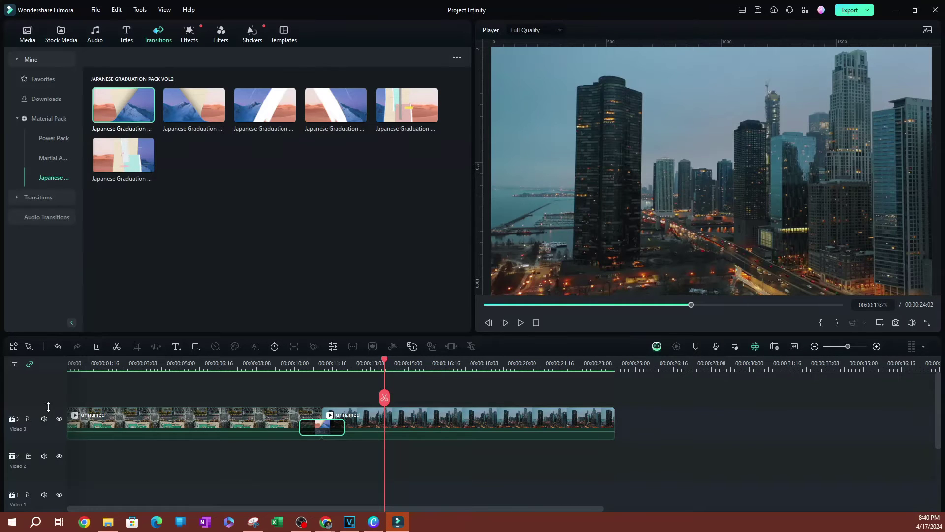
Enlarge the Video 3 track, preview the transition from 00:00:05:20, then open its settings.
{"action": "left_click_drag", "start_coordinate": [48, 407], "coordinate": [44, 390]}
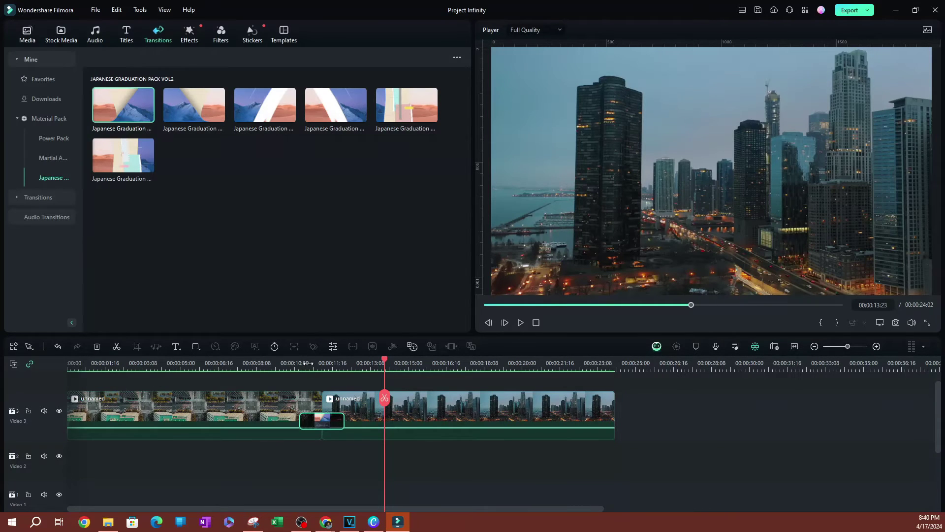
{"action": "left_click_drag", "start_coordinate": [387, 360], "coordinate": [200, 377]}
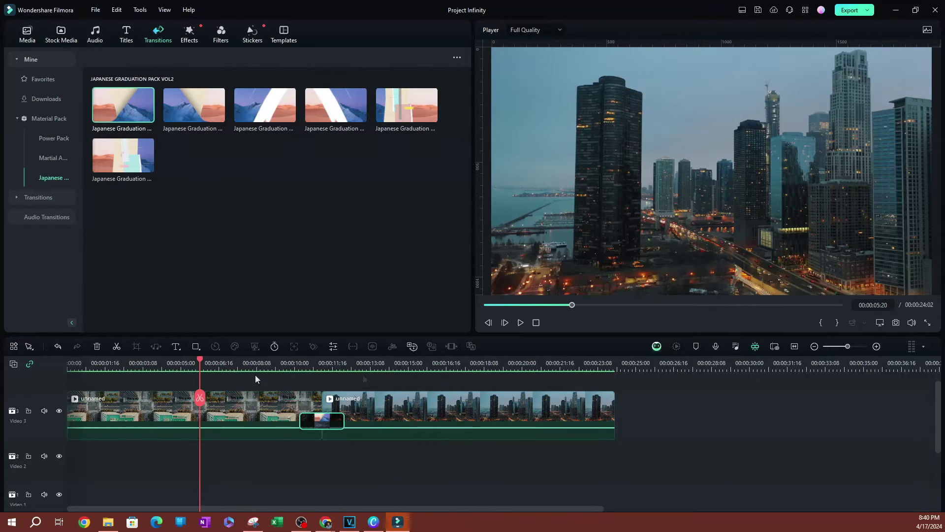
{"action": "left_click", "coordinate": [521, 323]}
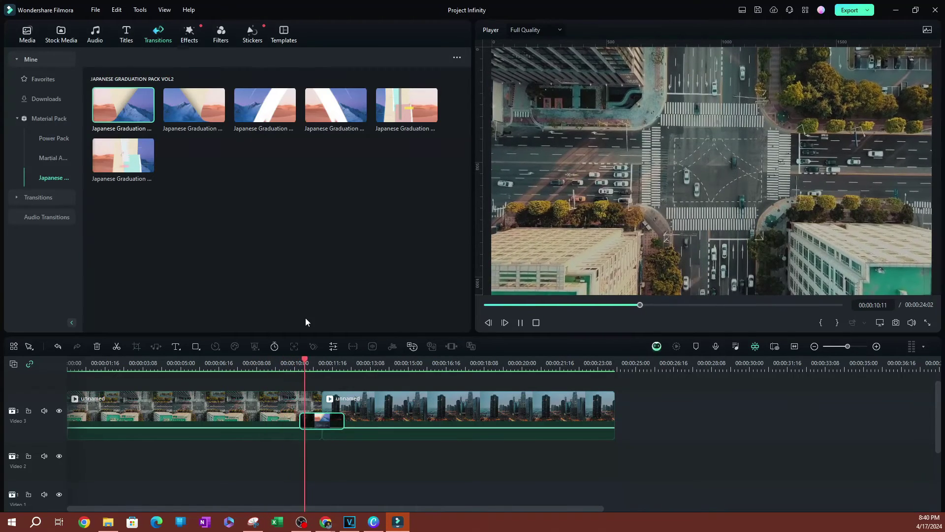
{"action": "left_click", "coordinate": [320, 419]}
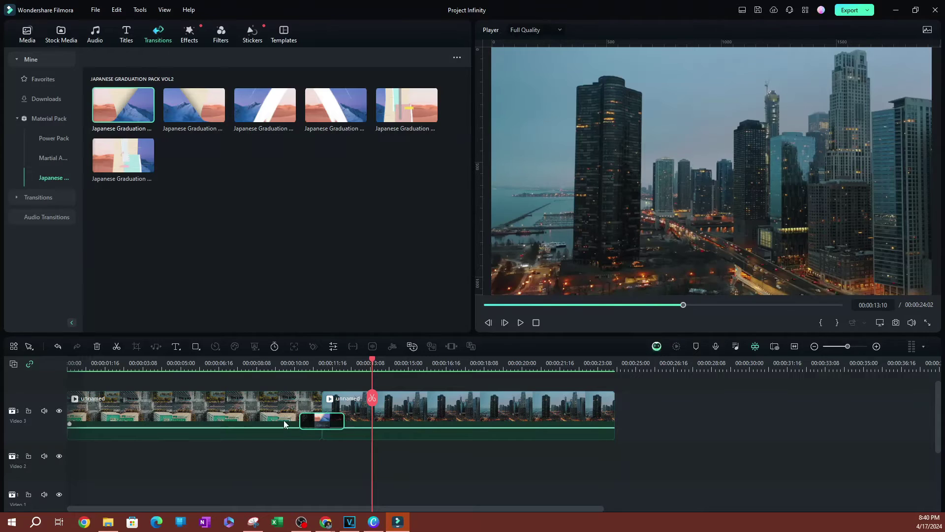
{"action": "double_click", "coordinate": [315, 419]}
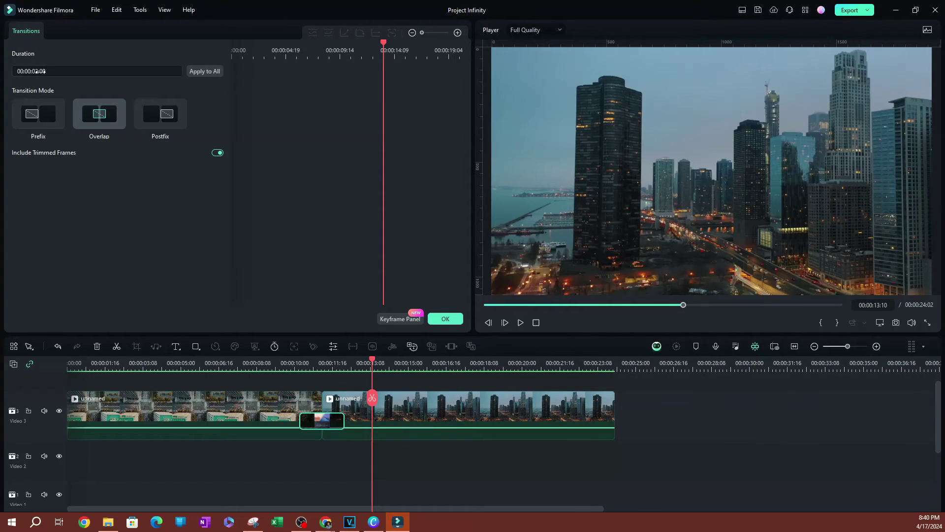
Set the transition duration to 00:00:01:03 and play it back from 00:00:10:00.
{"action": "key", "text": "Up"}
{"action": "key", "text": "Up"}
{"action": "key", "text": "Up"}
{"action": "key", "text": "Up"}
{"action": "key", "text": "Up"}
{"action": "key", "text": "Up"}
{"action": "key", "text": "Up"}
{"action": "key", "text": "Up"}
{"action": "key", "text": "Up"}
{"action": "key", "text": "Up"}
{"action": "key", "text": "Up"}
{"action": "key", "text": "Up"}
{"action": "key", "text": "Up"}
{"action": "key", "text": "Up"}
{"action": "key", "text": "Up"}
{"action": "key", "text": "Up"}
{"action": "key", "text": "Up"}
{"action": "key", "text": "Up"}
{"action": "key", "text": "Up"}
{"action": "key", "text": "Up"}
{"action": "key", "text": "Down"}
{"action": "key", "text": "Down"}
{"action": "key", "text": "Down"}
{"action": "key", "text": "Down"}
{"action": "key", "text": "Down"}
{"action": "key", "text": "Down"}
{"action": "key", "text": "Down"}
{"action": "key", "text": "Down"}
{"action": "key", "text": "Down"}
{"action": "key", "text": "Down"}
{"action": "key", "text": "Down"}
{"action": "key", "text": "Down"}
{"action": "key", "text": "Down"}
{"action": "key", "text": "Down"}
{"action": "key", "text": "Down"}
{"action": "key", "text": "Down"}
{"action": "key", "text": "Down"}
{"action": "key", "text": "Down"}
{"action": "key", "text": "Down"}
{"action": "key", "text": "Down"}
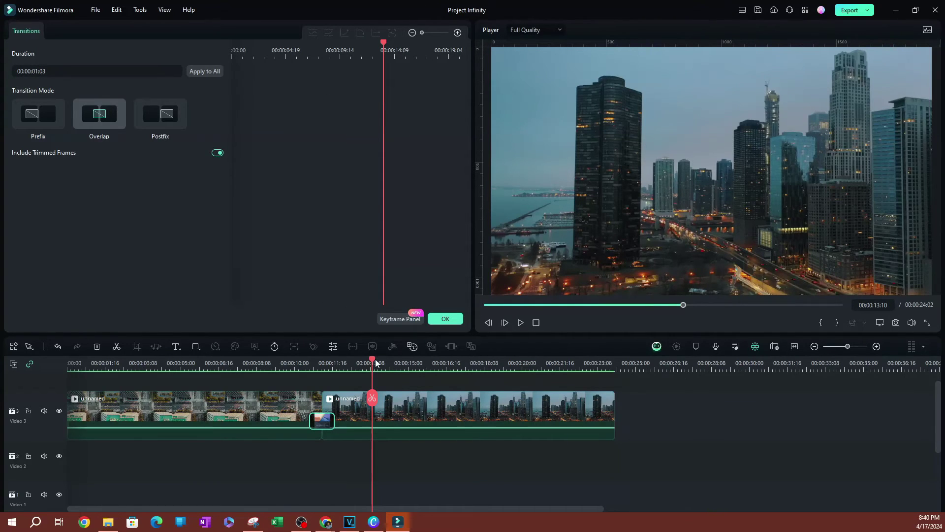
{"action": "left_click_drag", "start_coordinate": [374, 359], "coordinate": [294, 364]}
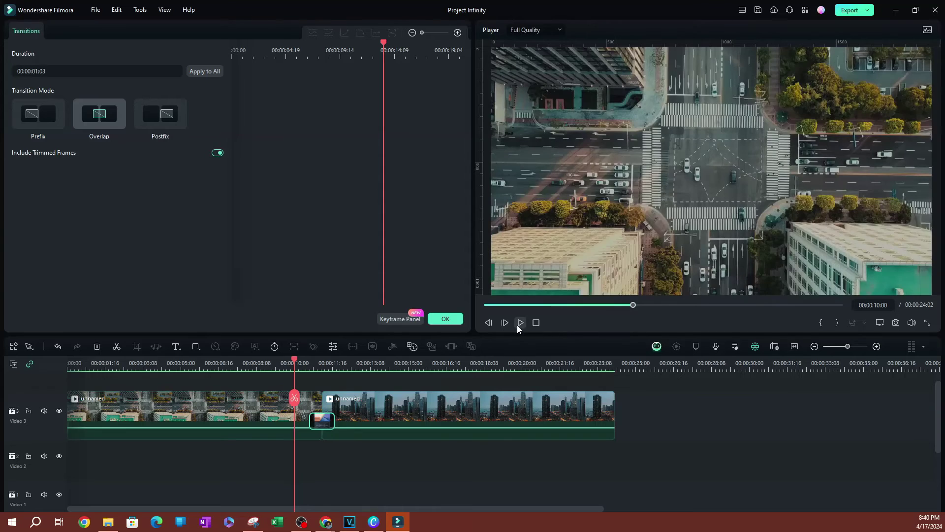
{"action": "left_click", "coordinate": [517, 325]}
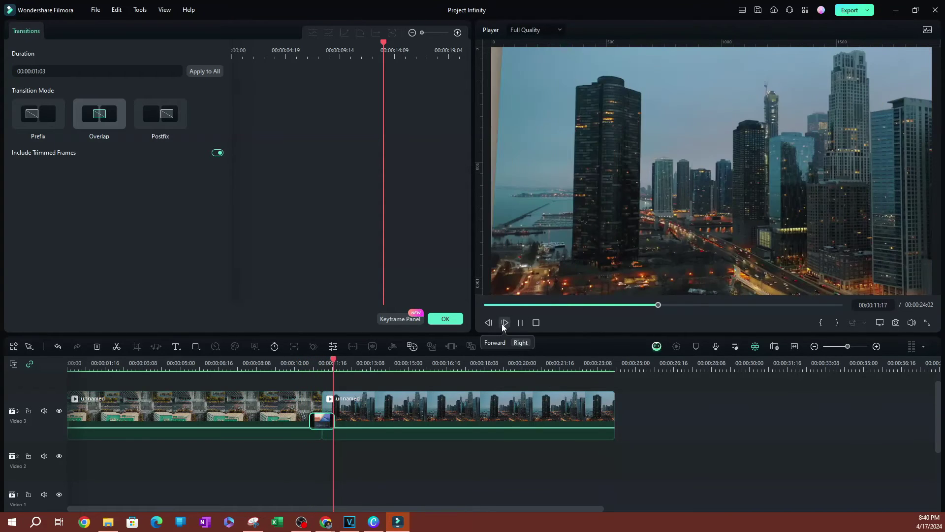
{"action": "key", "text": "space"}
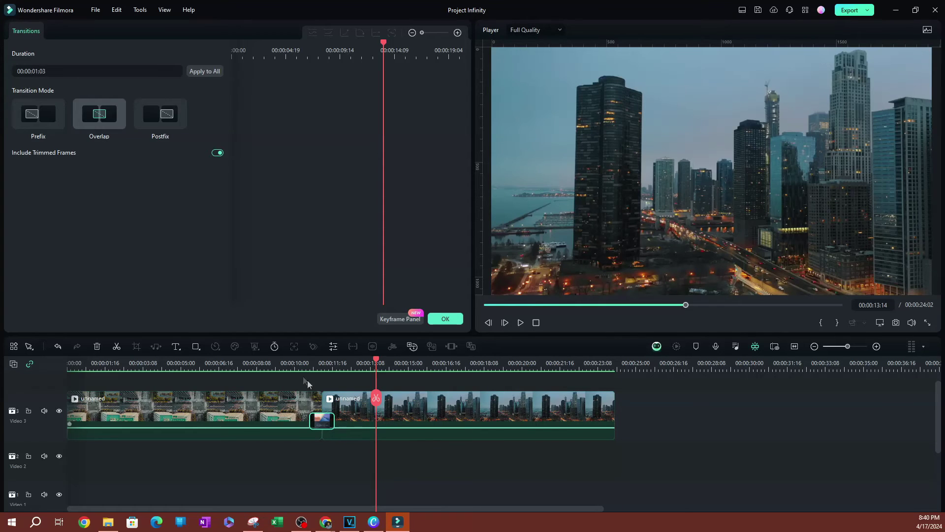
{"action": "left_click_drag", "start_coordinate": [376, 363], "coordinate": [324, 409]}
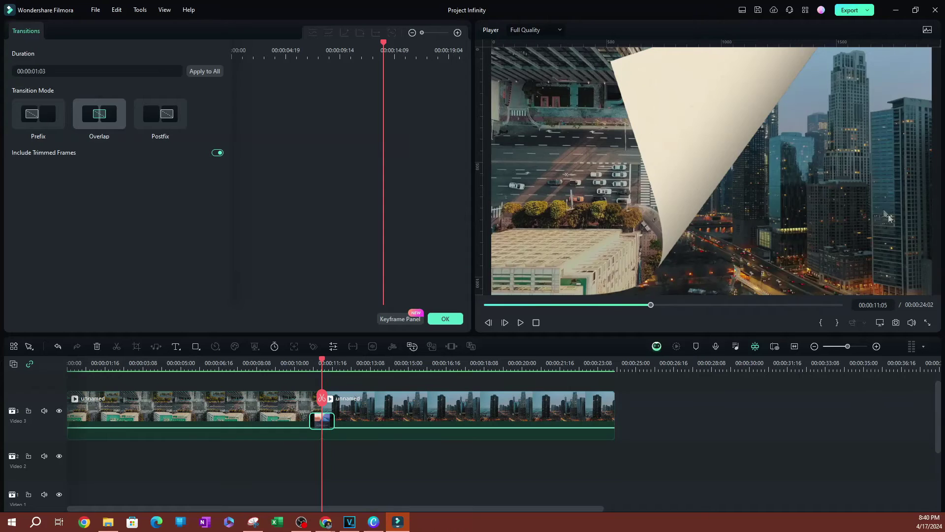
Switch the transition to Prefix mode and preview it from 00:00:07:23.
{"action": "left_click", "coordinate": [45, 124]}
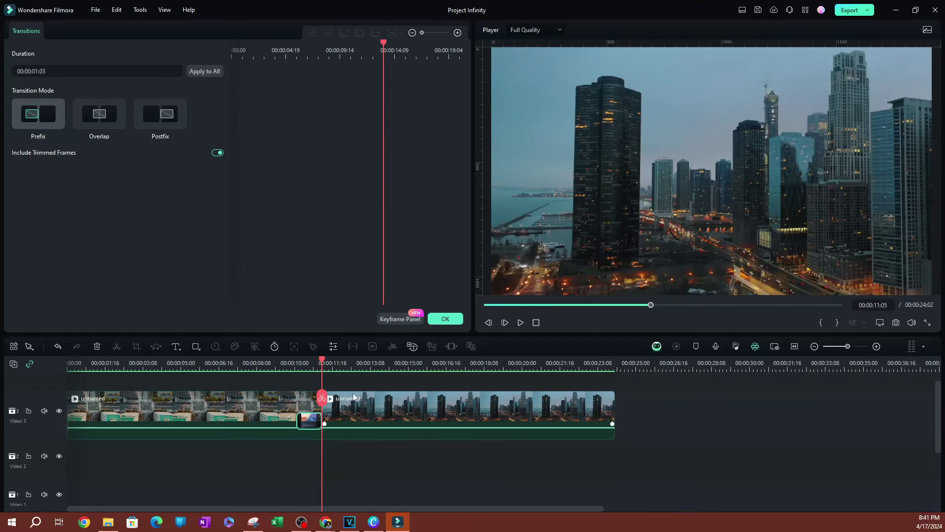
{"action": "left_click", "coordinate": [248, 365]}
{"action": "left_click", "coordinate": [520, 322]}
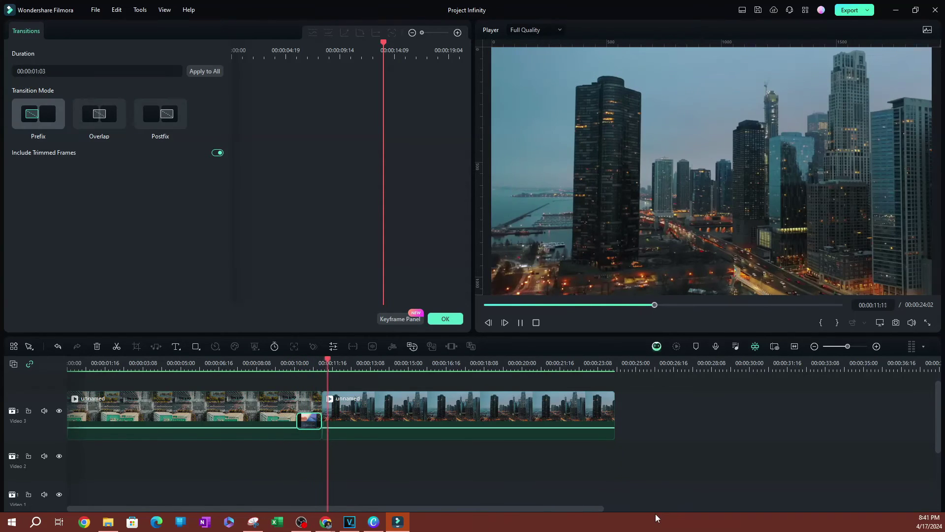
{"action": "key", "text": "space"}
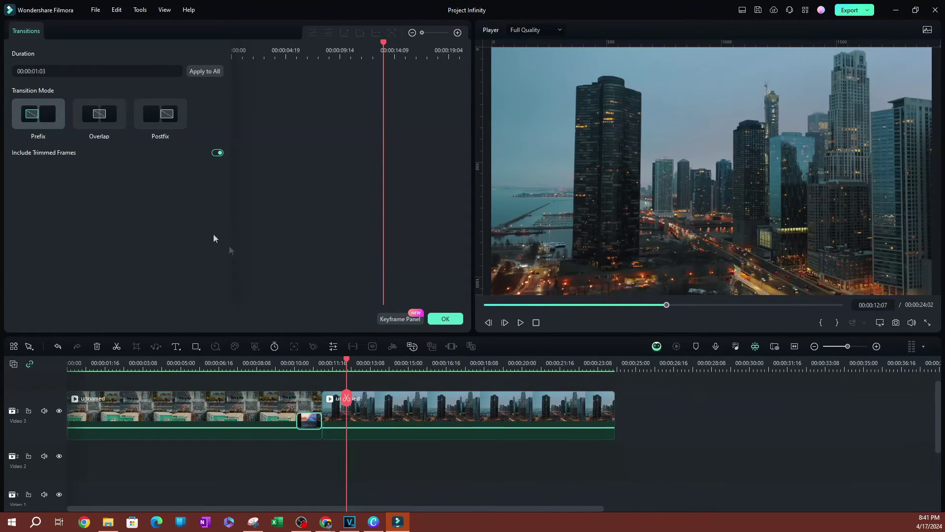
Return the transition to Overlap mode and lengthen its duration to 00:00:02:04.
{"action": "left_click", "coordinate": [161, 114]}
{"action": "left_click", "coordinate": [99, 120]}
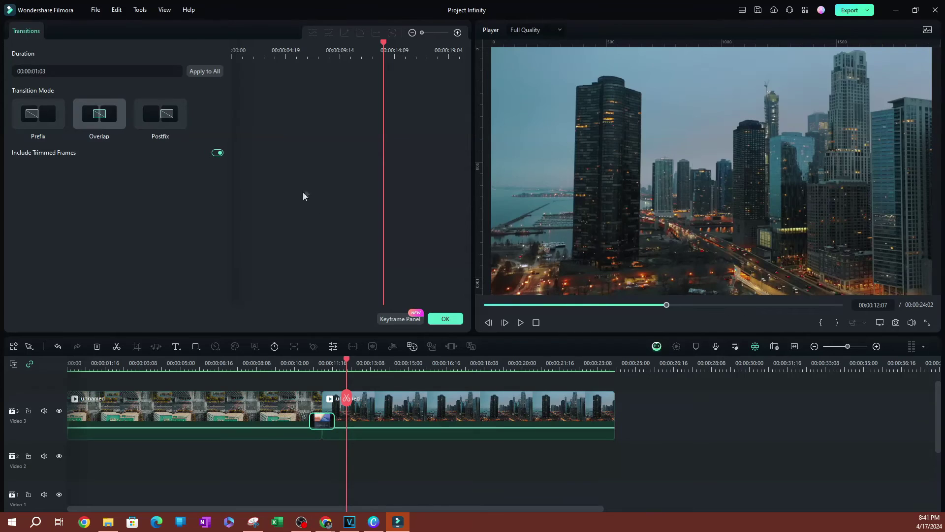
{"action": "scroll", "coordinate": [88, 71], "scroll_direction": "up", "scroll_amount": 9}
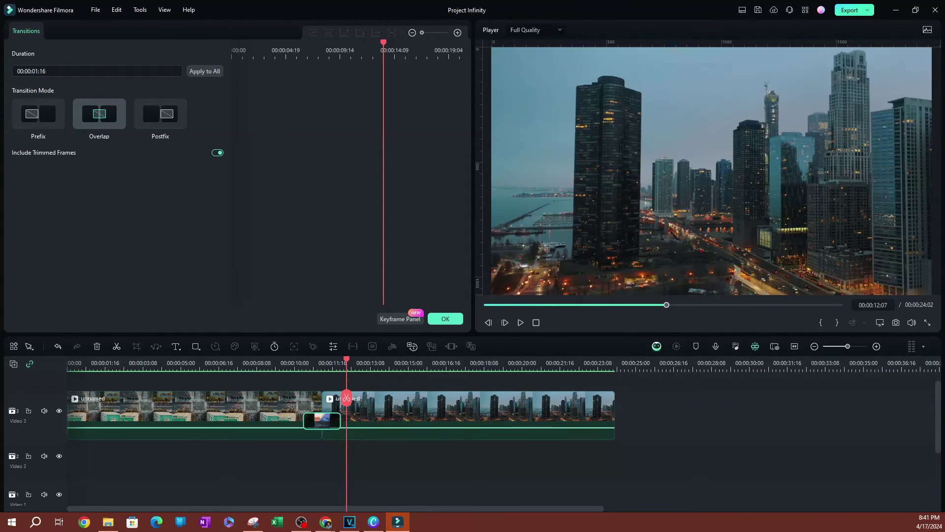
{"action": "scroll", "coordinate": [88, 71], "scroll_direction": "up", "scroll_amount": 17}
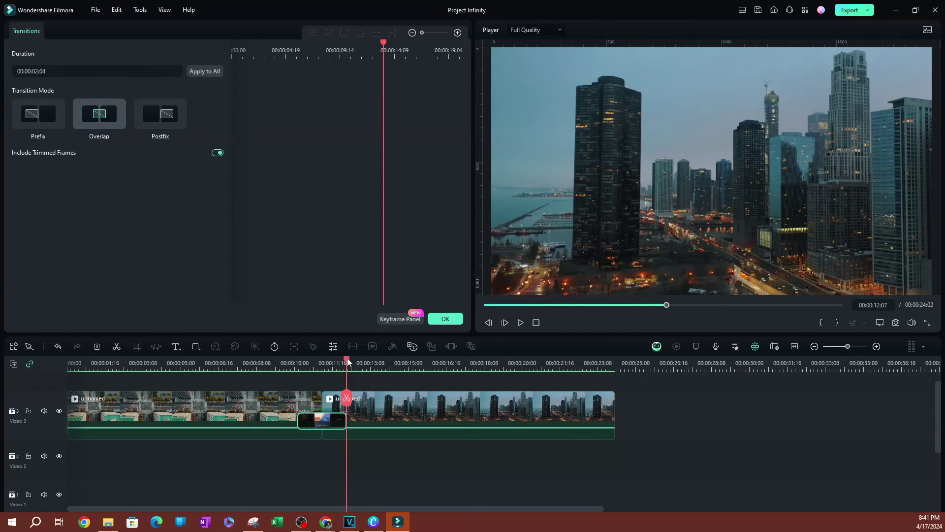
{"action": "left_click_drag", "start_coordinate": [347, 359], "coordinate": [447, 368]}
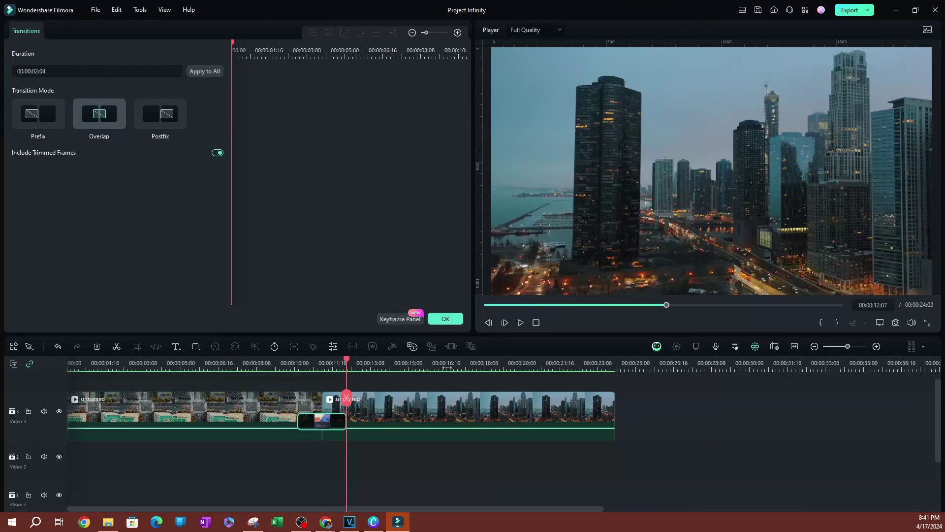
Split the second clip at 00:00:16:15 and the first clip at 00:00:04:02.
{"action": "left_click", "coordinate": [445, 363]}
{"action": "left_click", "coordinate": [446, 398]}
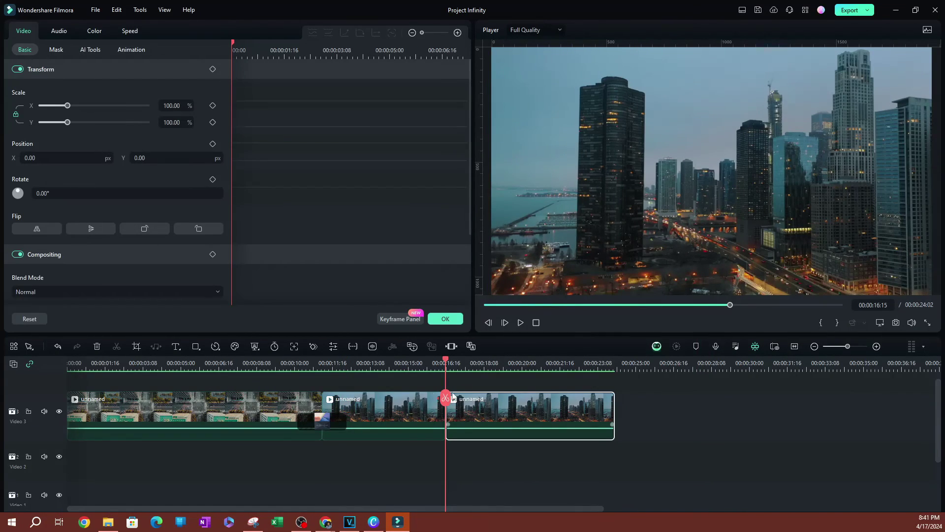
{"action": "left_click", "coordinate": [160, 365]}
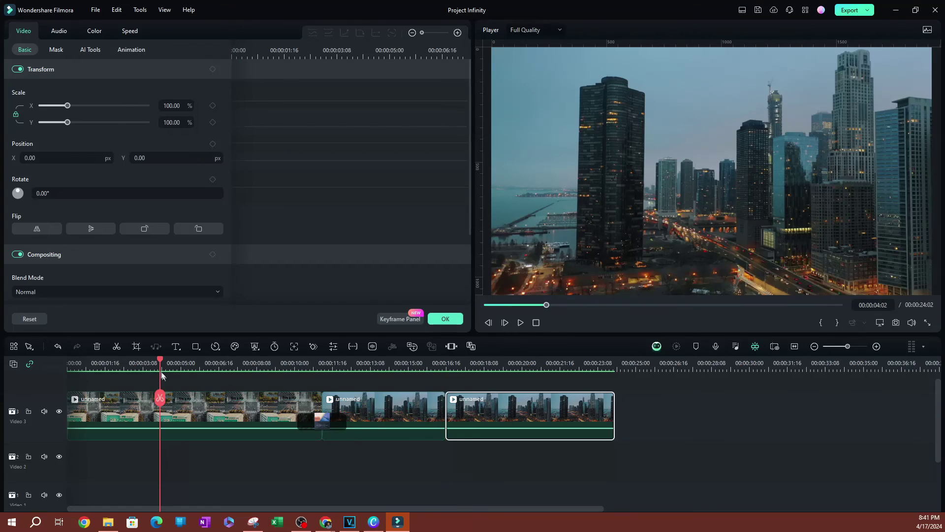
{"action": "left_click", "coordinate": [160, 398]}
Add the first and sixth Japanese Graduation transitions at the two new cuts.
{"action": "left_click_drag", "start_coordinate": [149, 121], "coordinate": [198, 423]}
{"action": "left_click_drag", "start_coordinate": [131, 140], "coordinate": [490, 426]}
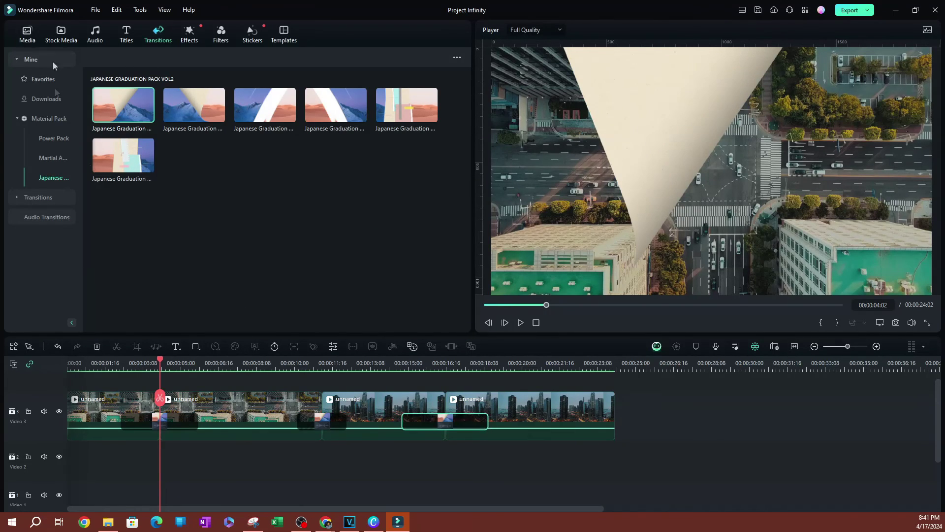
{"action": "left_click", "coordinate": [320, 427]}
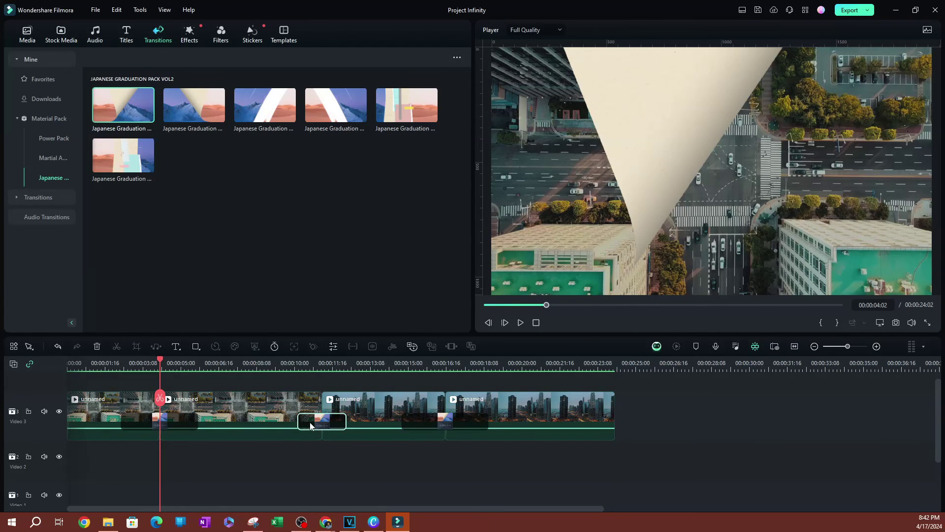
{"action": "double_click", "coordinate": [309, 422]}
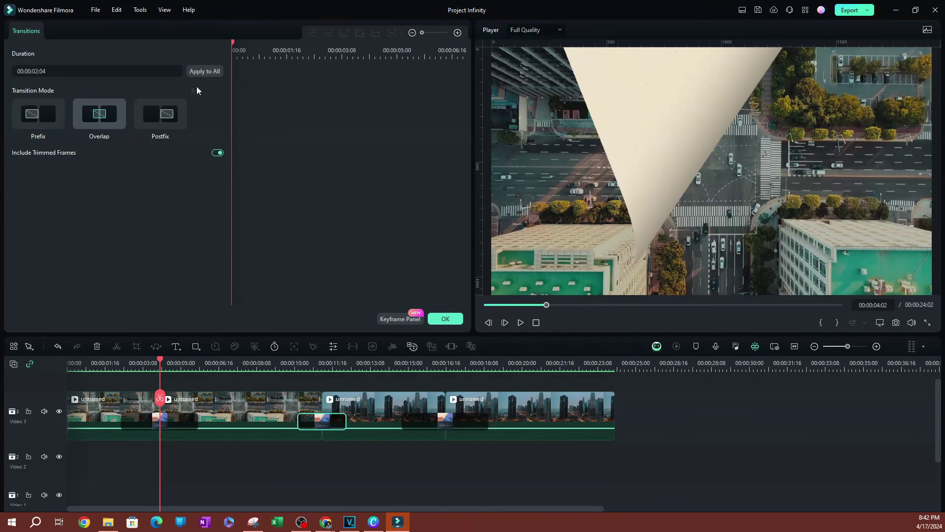
Apply the middle transition's 00:00:02:04 Overlap settings to all three transitions.
{"action": "left_click", "coordinate": [211, 75]}
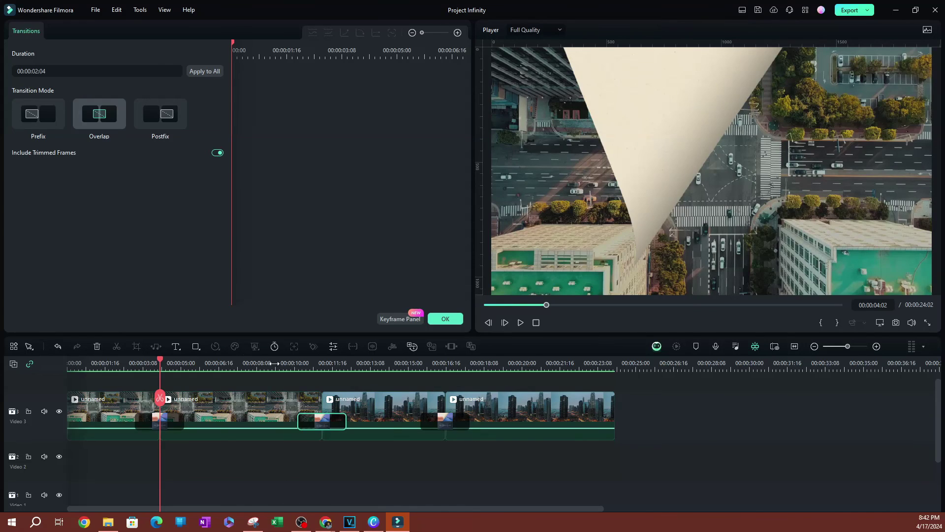